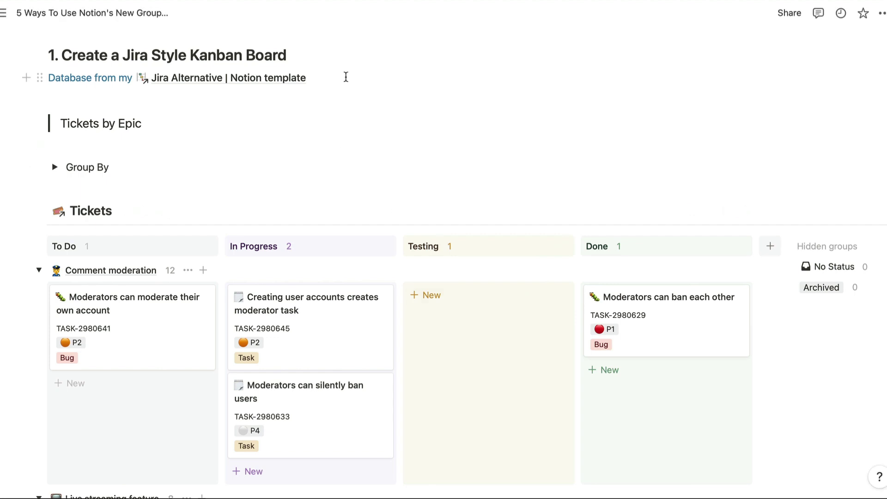
# Move the 'Moderators can silently ban users' card from In Progress to Done, cutting Comment moderation's points from 12 to 7
pyautogui.scroll(-3, 436, 143)
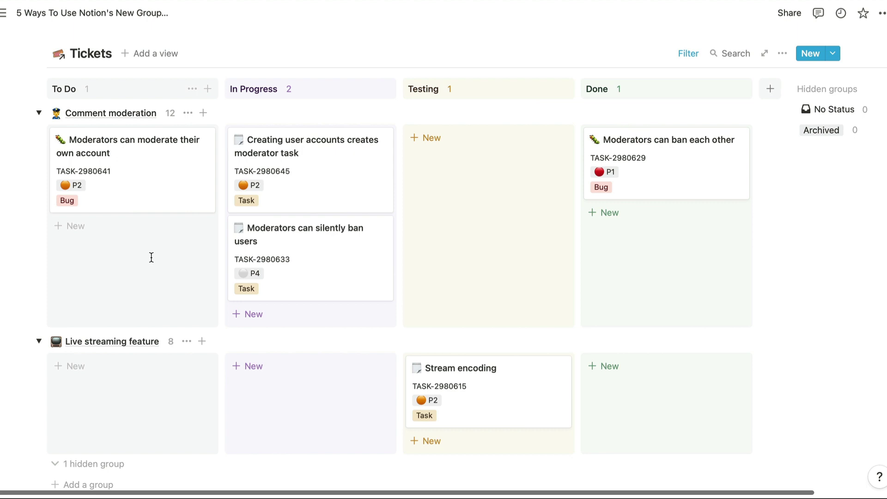
pyautogui.moveTo(173, 119)
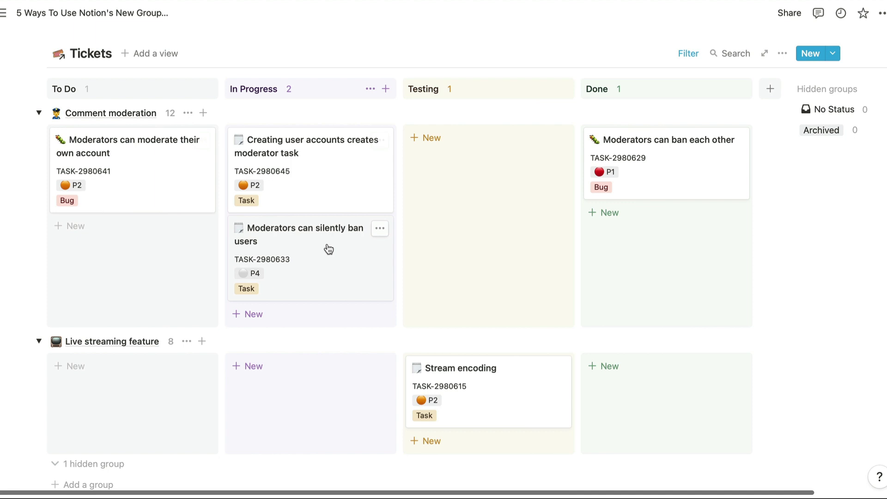
pyautogui.moveTo(327, 248); pyautogui.dragTo(621, 217)
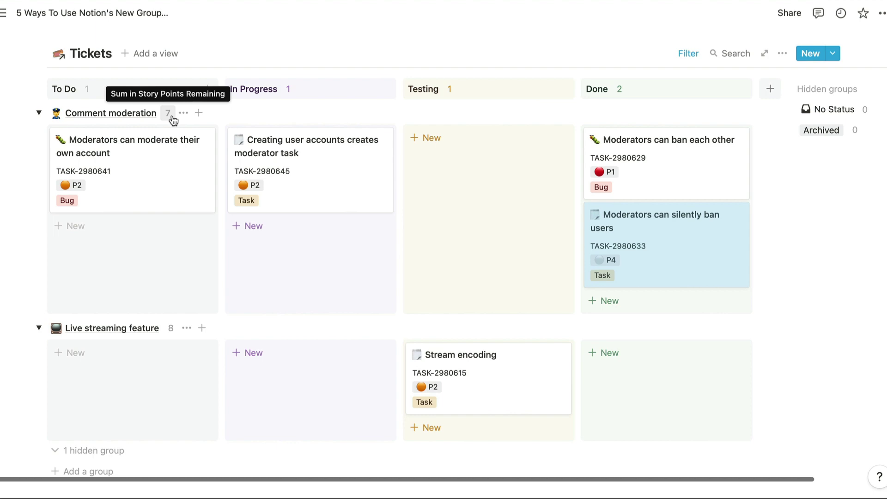
pyautogui.click(192, 185)
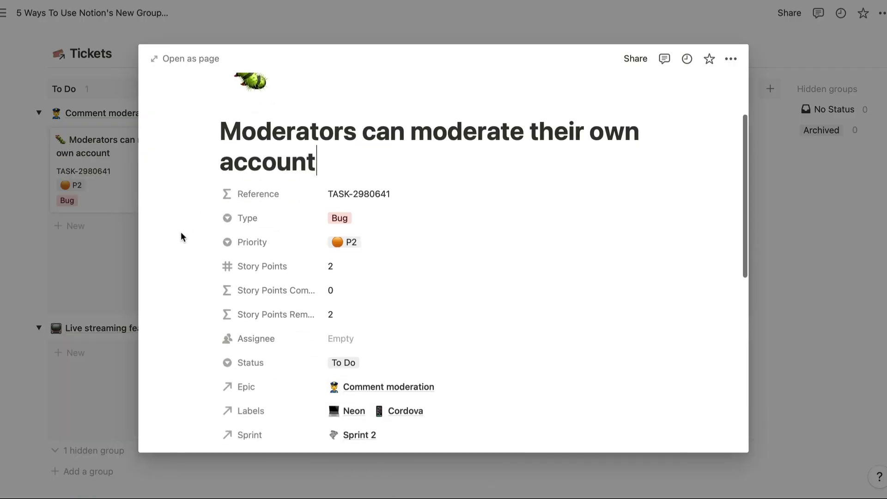
pyautogui.scroll(-3, 182, 232)
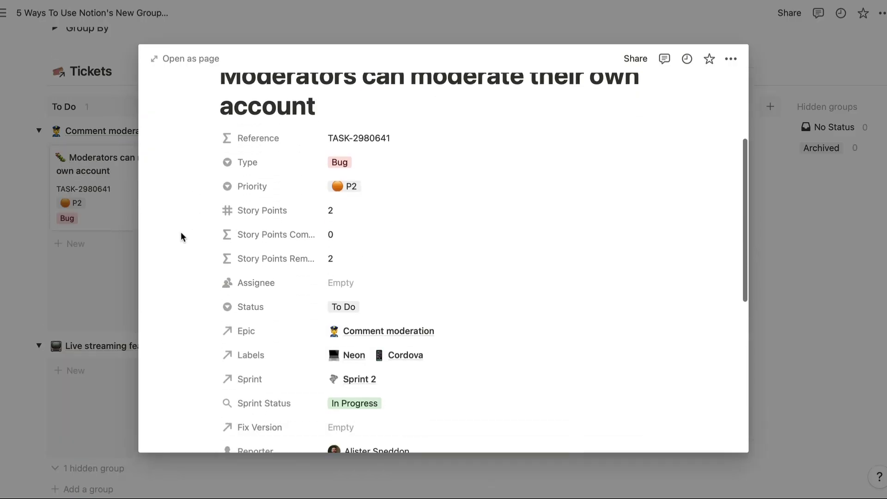
pyautogui.click(370, 241)
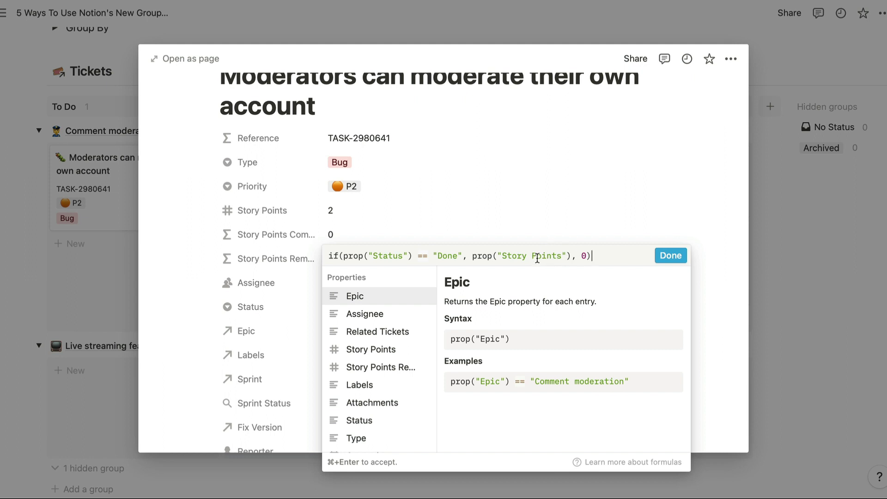
pyautogui.click(675, 261)
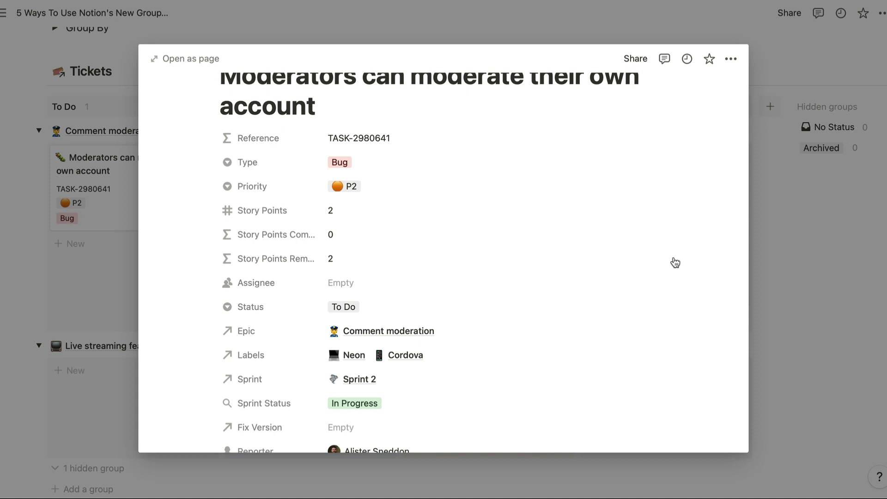
pyautogui.press('Escape')
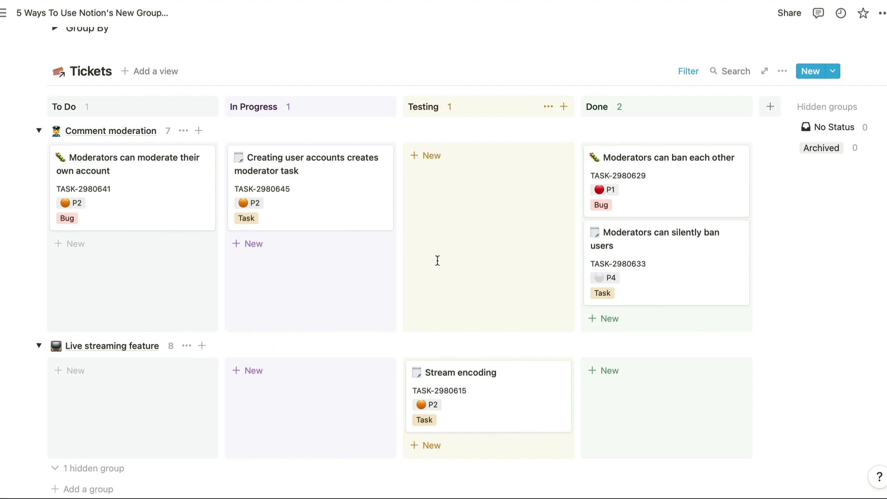
# Scroll down to section 2's Tasks timeline grouped into Product, Design and Engineering swimlanes
pyautogui.scroll(-10, 438, 261)
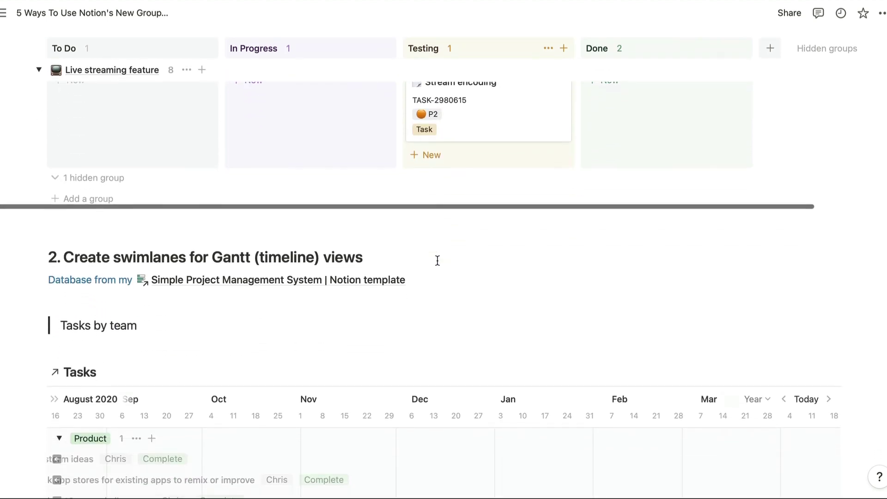
pyautogui.scroll(-2, 437, 260)
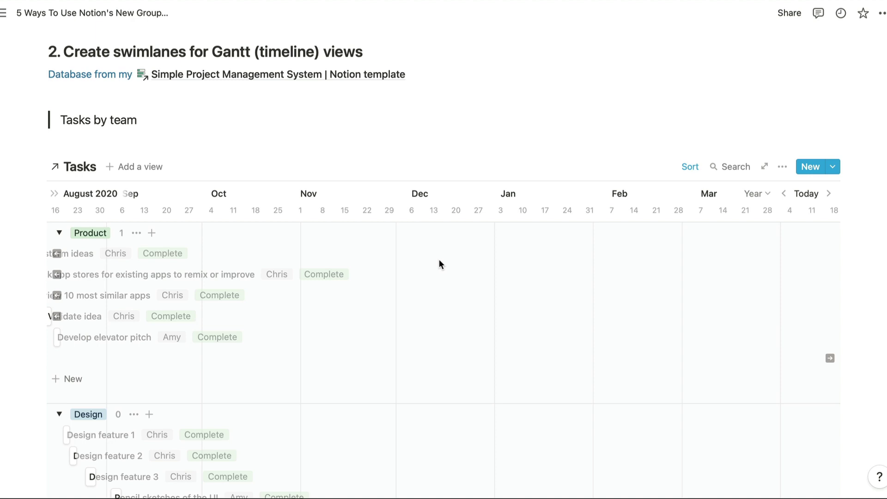
pyautogui.scroll(-5, 439, 261)
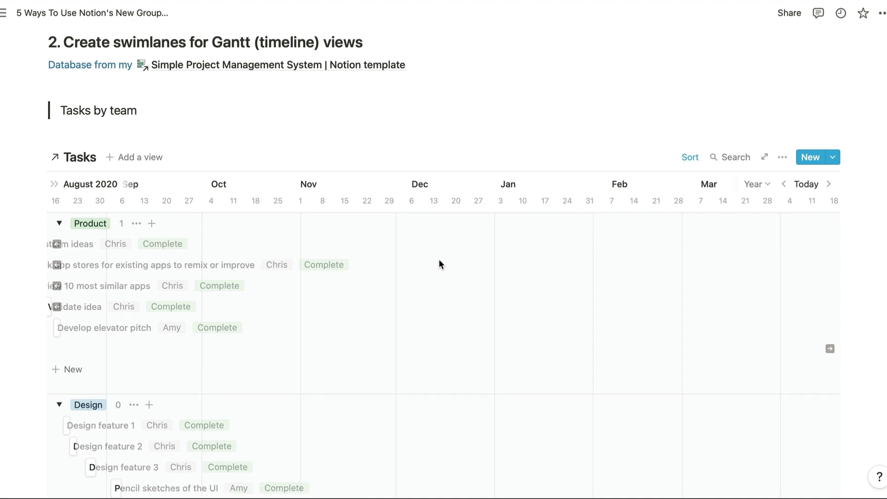
pyautogui.scroll(-2, 439, 260)
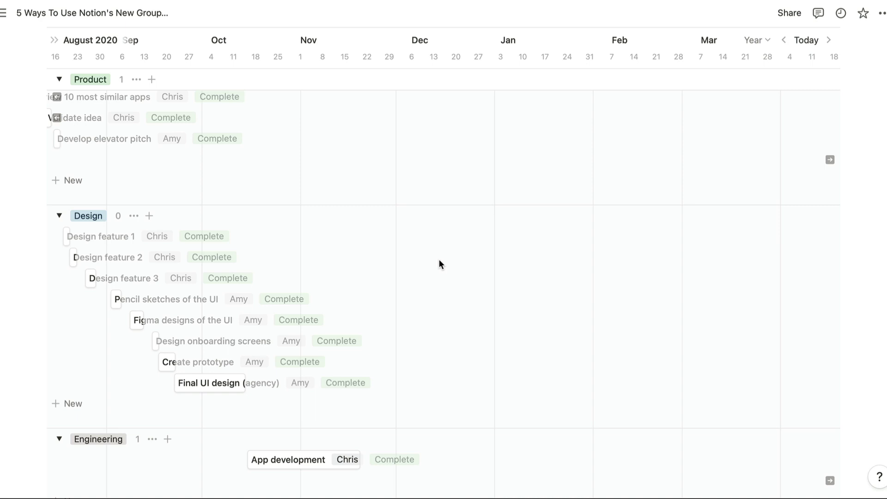
pyautogui.scroll(1, 440, 261)
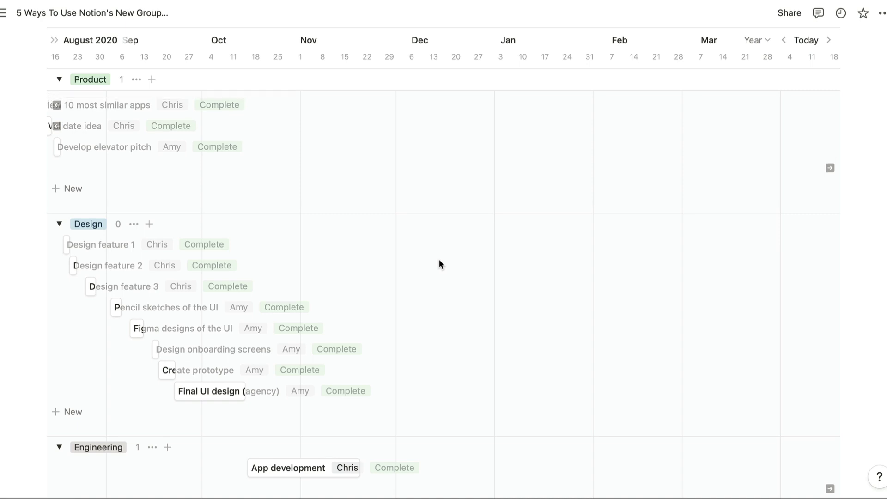
# Scroll down to section 3's tasks-by-week board with Last Week, This Week and Next Week groups
pyautogui.scroll(-5, 440, 260)
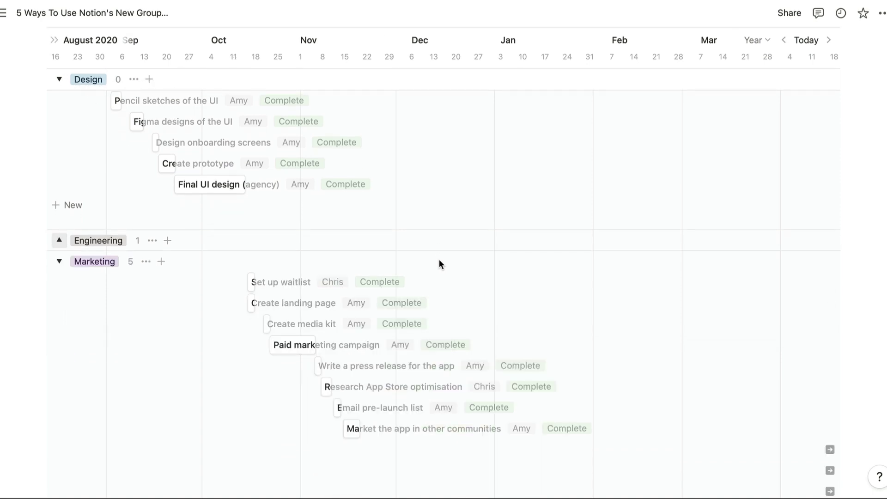
pyautogui.scroll(5, 439, 259)
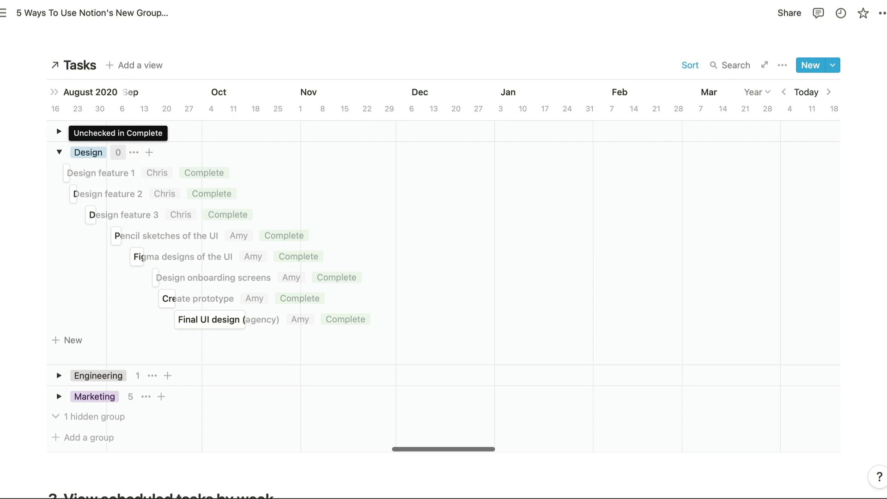
pyautogui.scroll(-5, 116, 153)
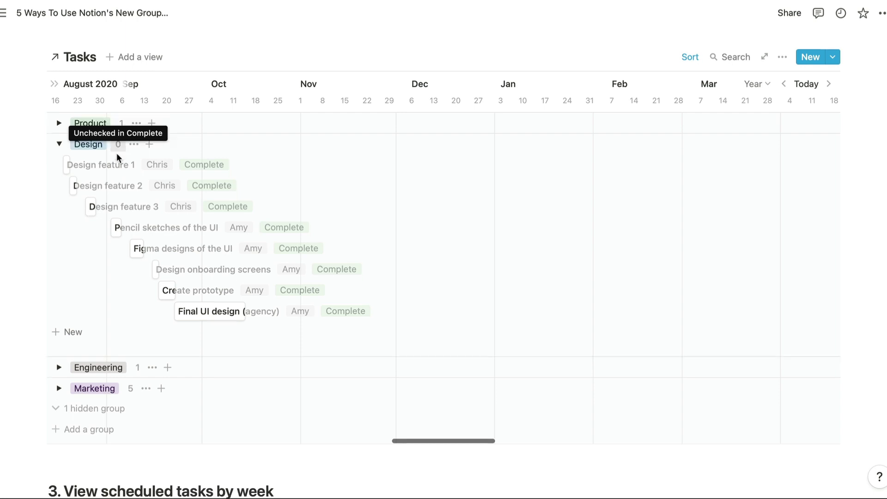
pyautogui.scroll(-5, 174, 214)
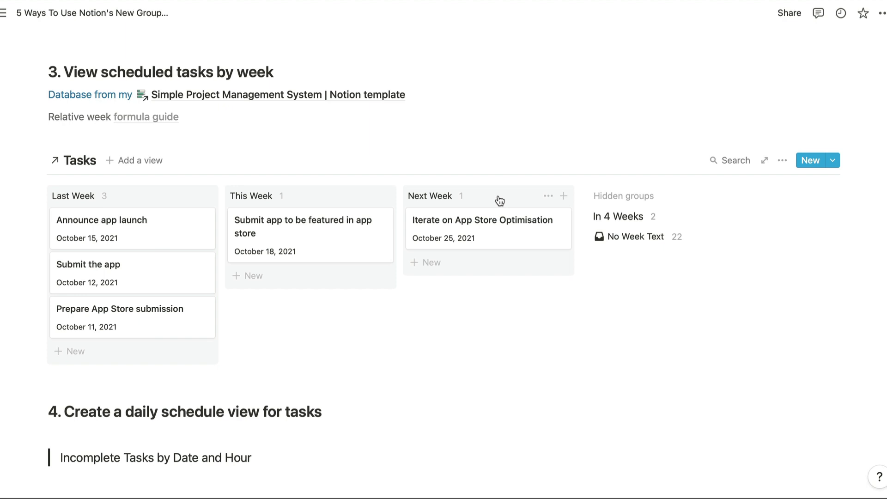
pyautogui.click(172, 233)
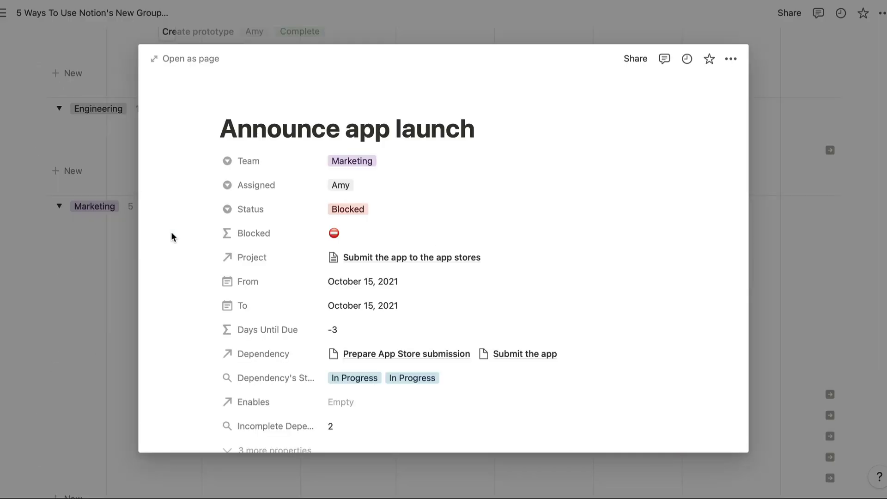
pyautogui.scroll(-1, 171, 237)
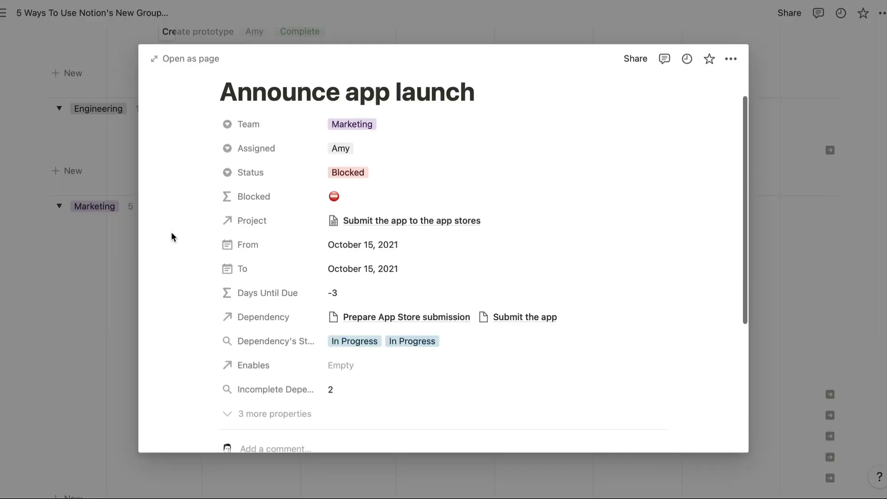
pyautogui.scroll(-3, 171, 234)
pyautogui.click(258, 294)
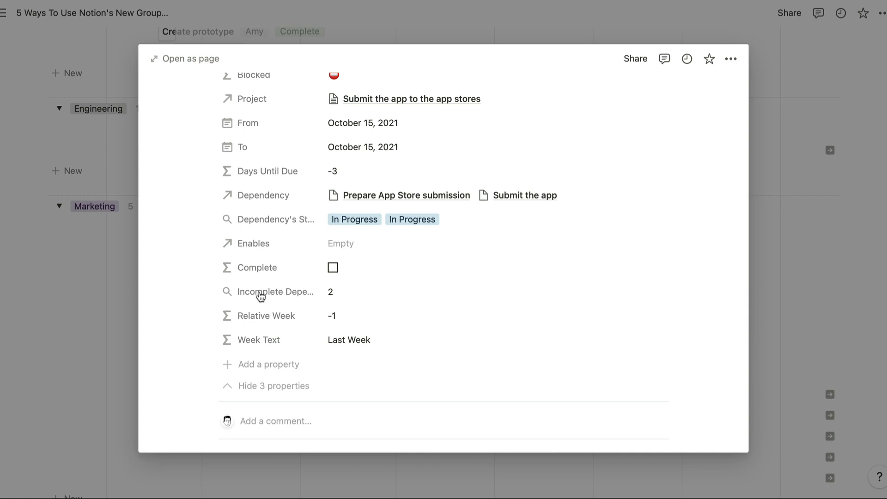
pyautogui.click(401, 319)
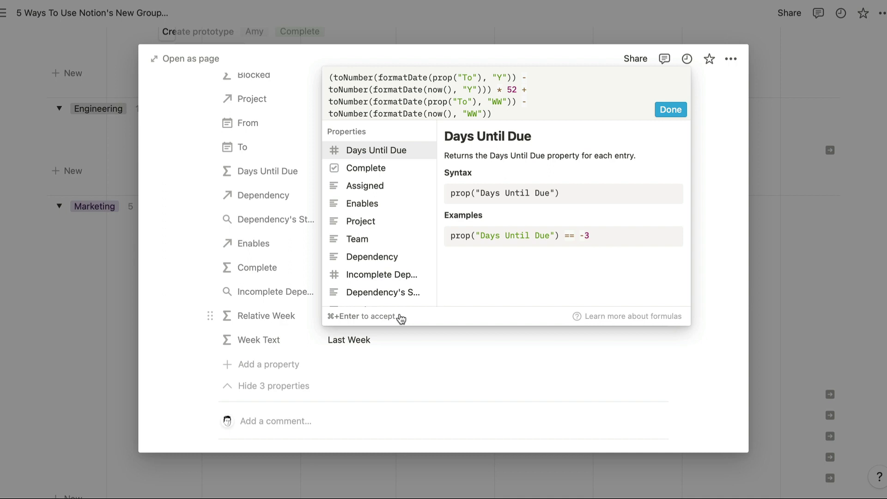
pyautogui.press('super+Return')
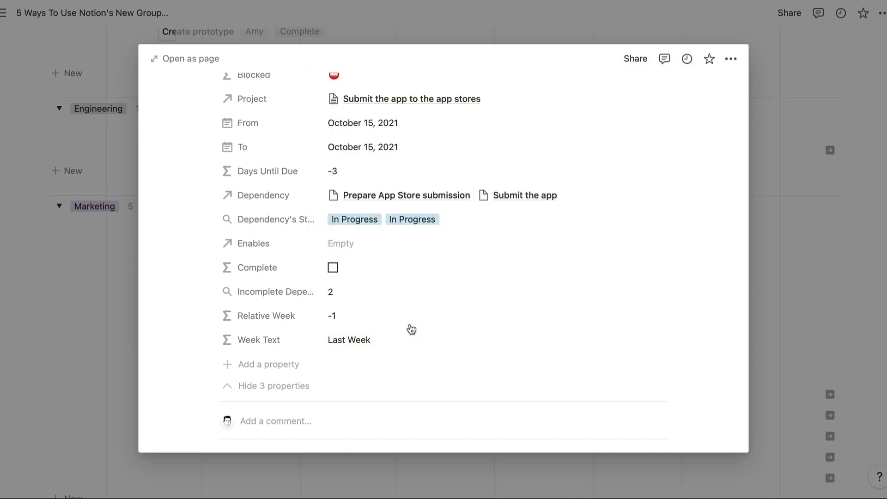
pyautogui.click(413, 348)
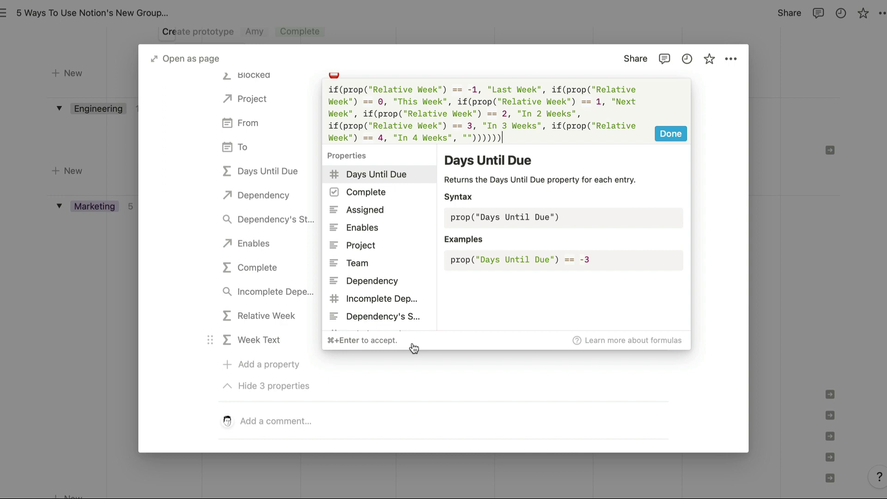
pyautogui.click(154, 308)
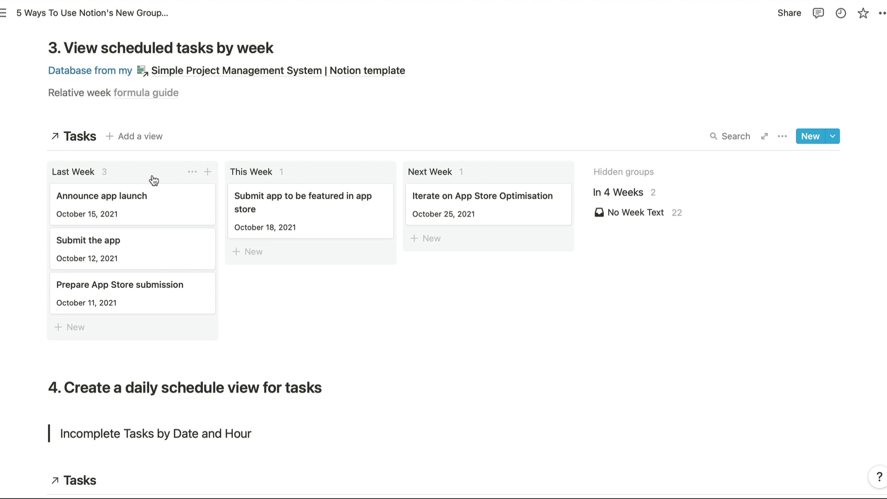
pyautogui.click(782, 138)
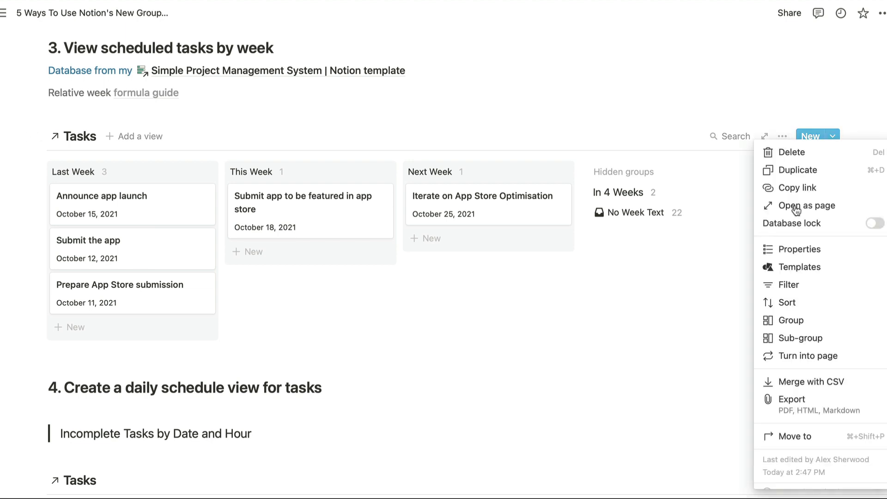
pyautogui.click(822, 321)
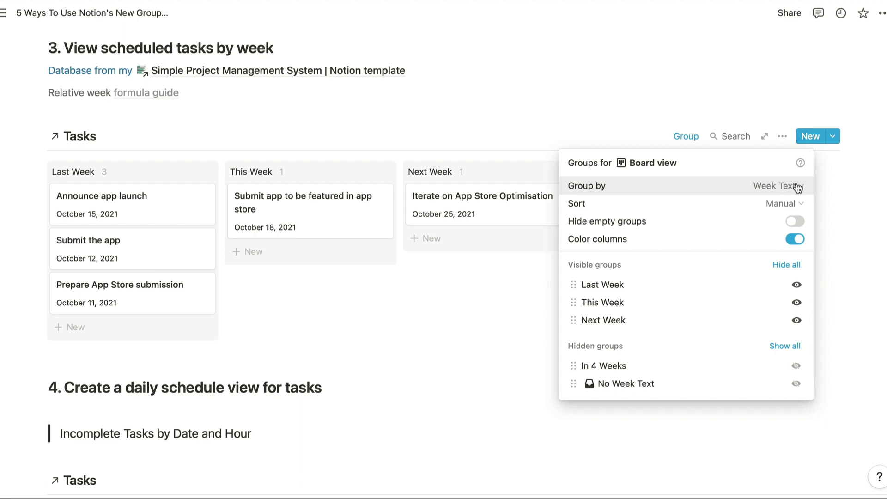
pyautogui.click(801, 188)
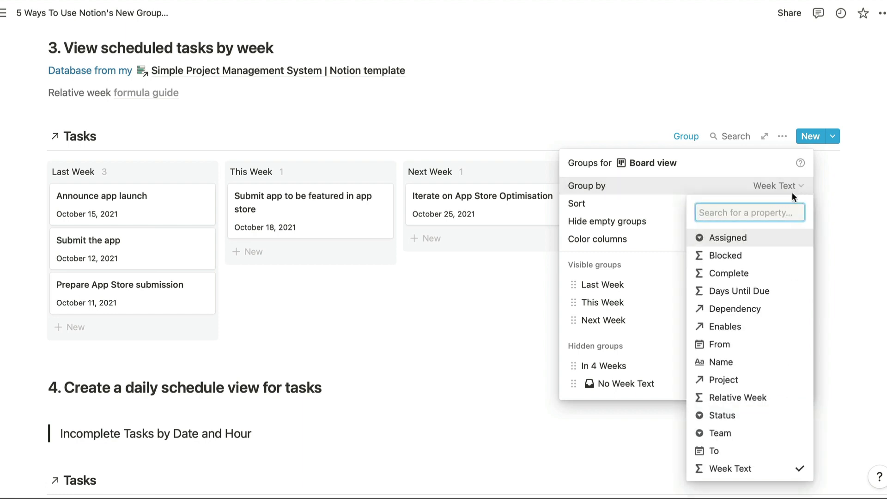
pyautogui.moveTo(766, 472)
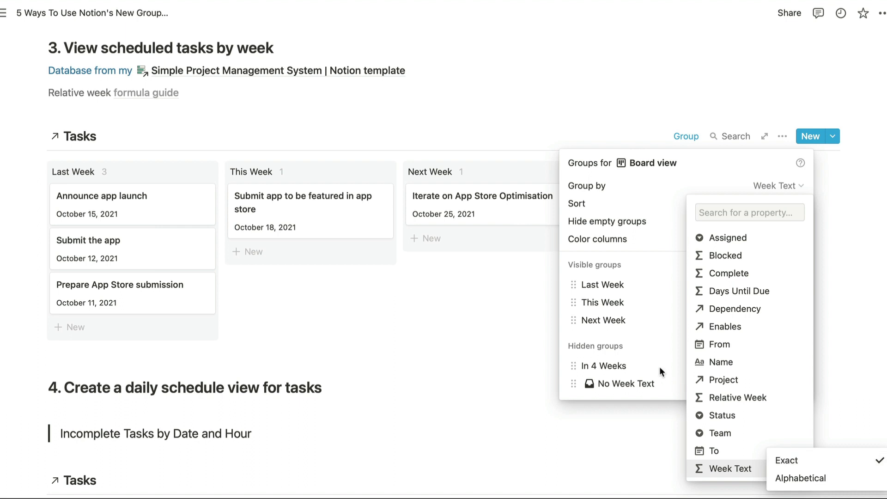
pyautogui.click(633, 299)
pyautogui.click(799, 209)
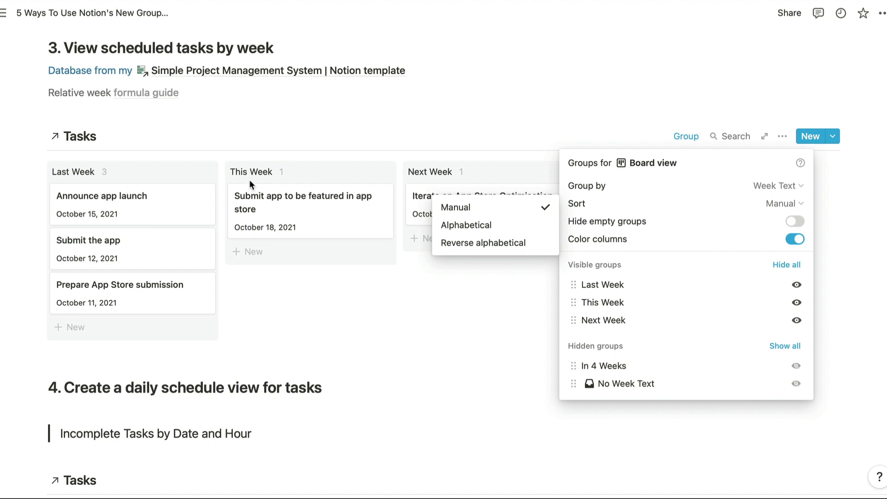
pyautogui.click(641, 263)
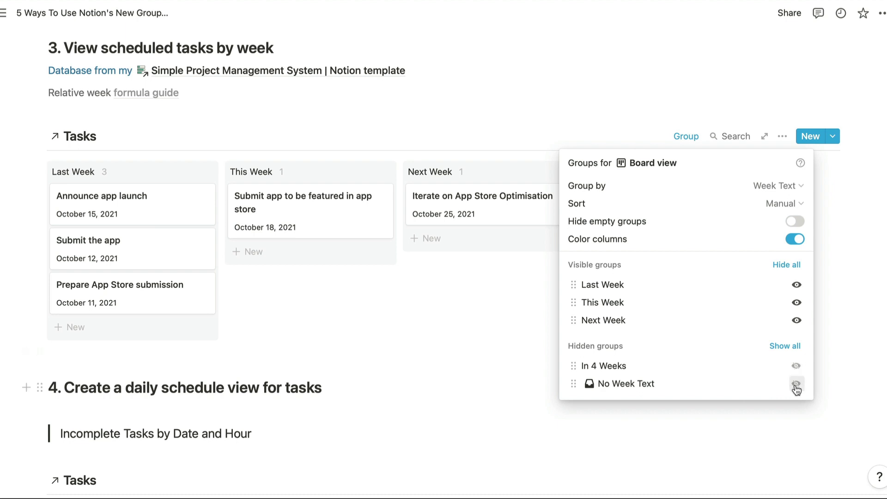
pyautogui.click(451, 312)
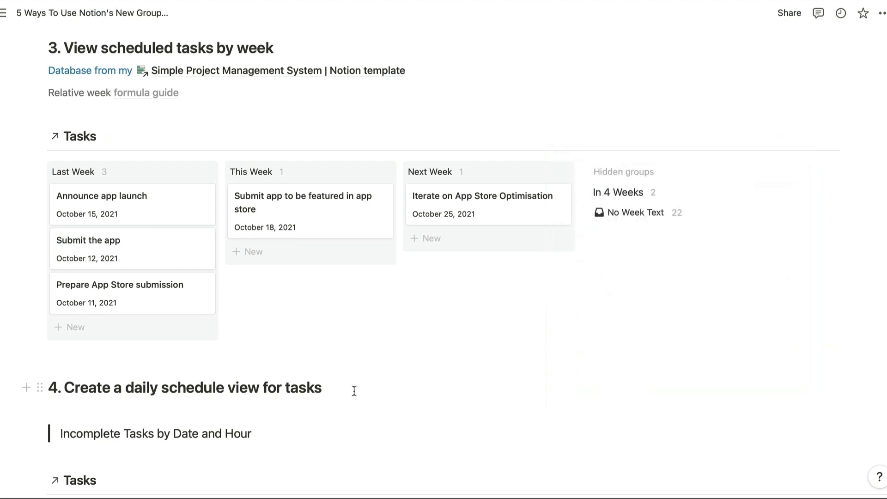
# Add a 'Task 3' card under Sep 13 and drag it to Sep 14's 10am – 11am slot
pyautogui.scroll(1, 365, 394)
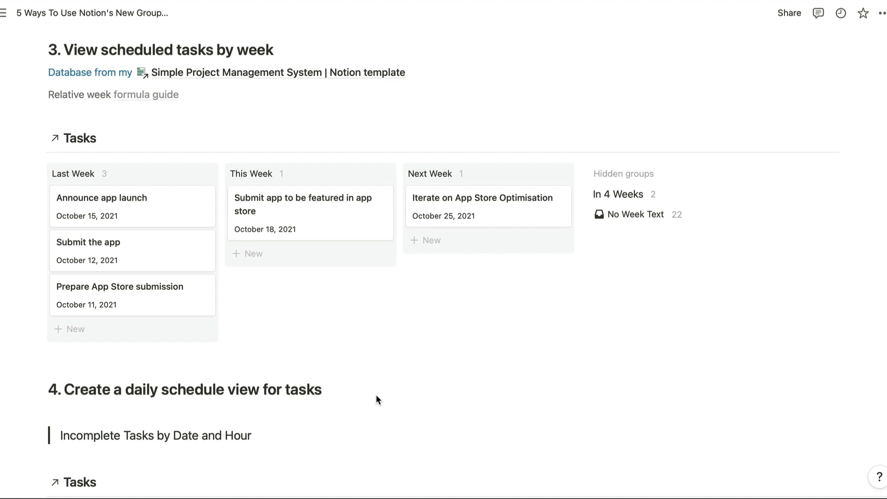
pyautogui.scroll(-8, 377, 398)
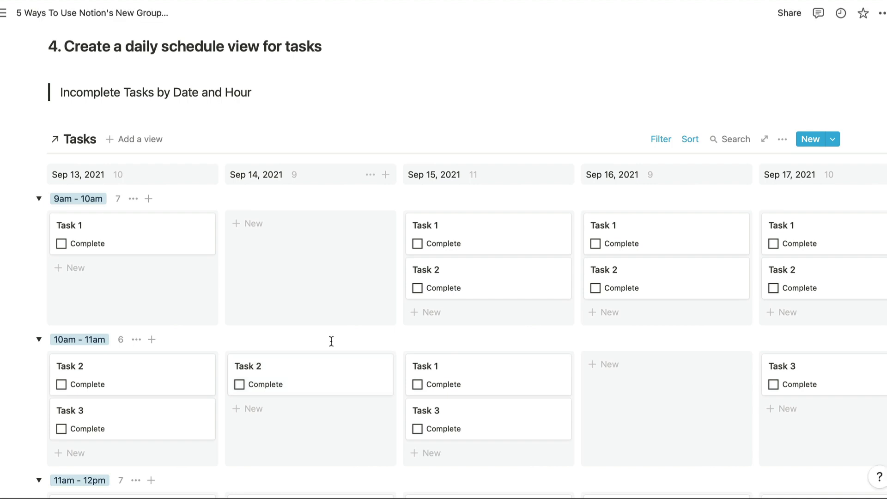
pyautogui.click(112, 269)
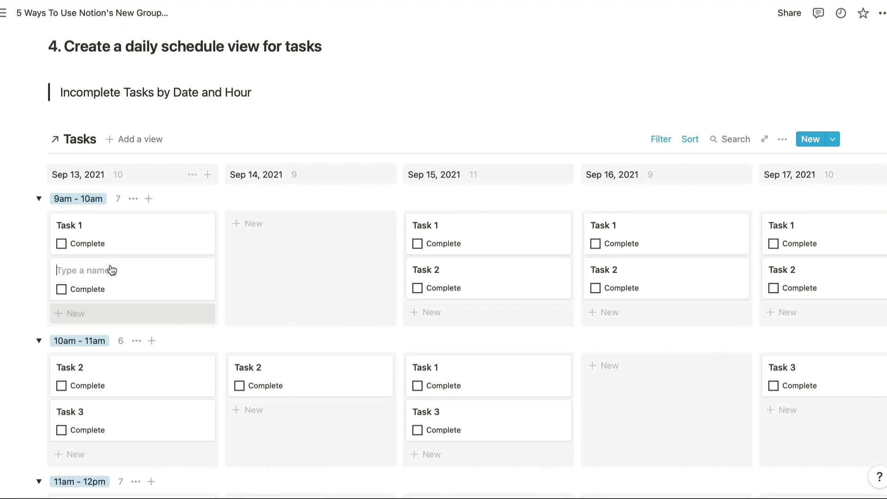
pyautogui.write('Tasks')
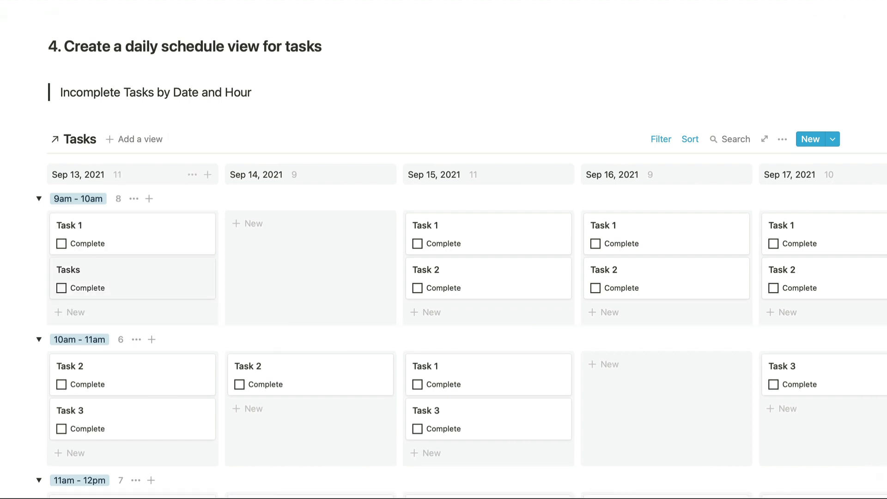
pyautogui.press('BackSpace')
pyautogui.write('3')
pyautogui.press('Escape')
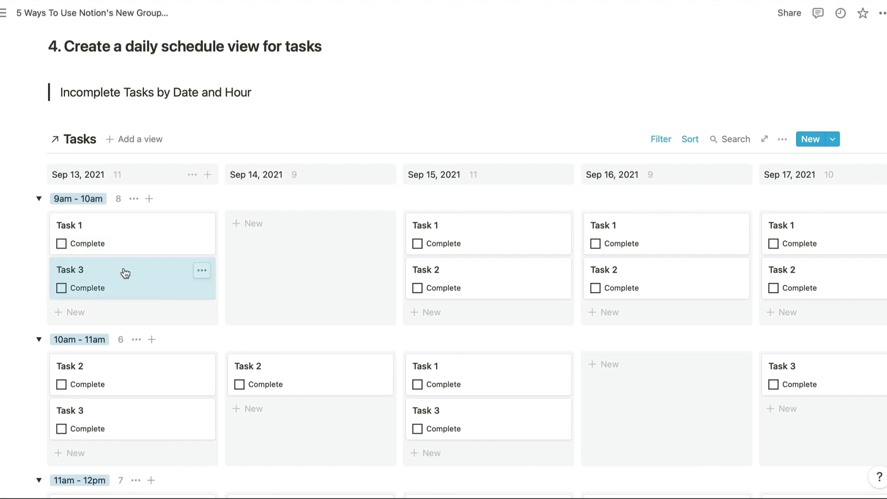
pyautogui.moveTo(125, 273); pyautogui.dragTo(112, 444)
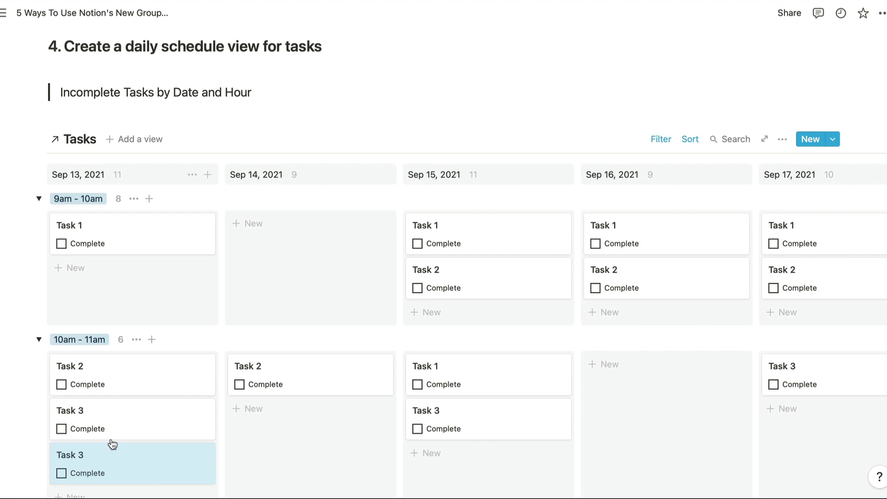
pyautogui.moveTo(152, 469); pyautogui.dragTo(306, 414)
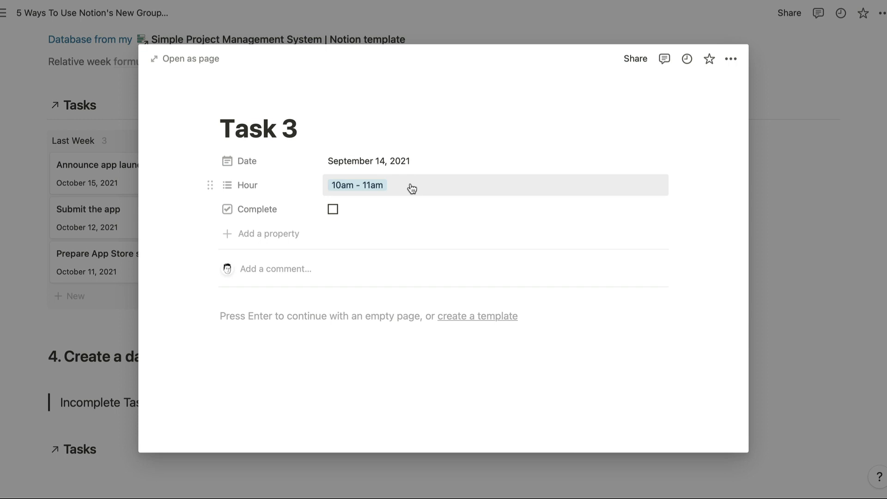
# Add 11am – 12pm as a second Hour value for Task 3 and close its preview
pyautogui.click(411, 189)
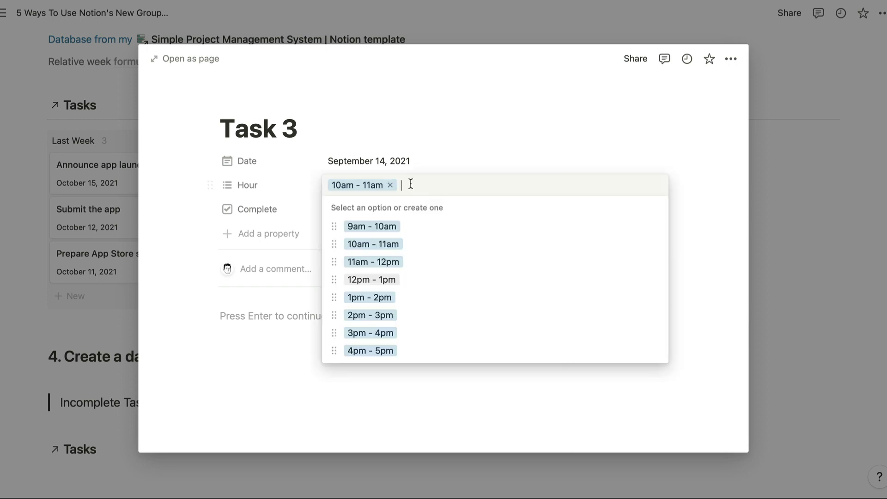
pyautogui.click(417, 261)
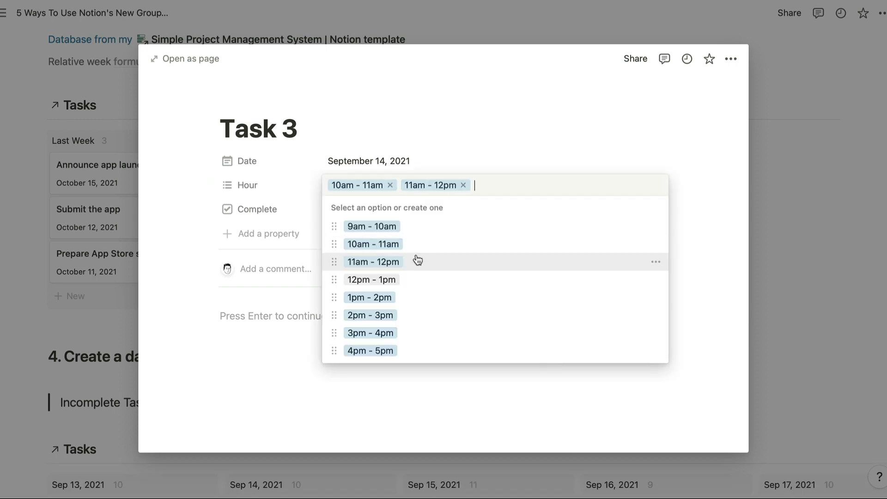
pyautogui.click(760, 232)
pyautogui.click(777, 230)
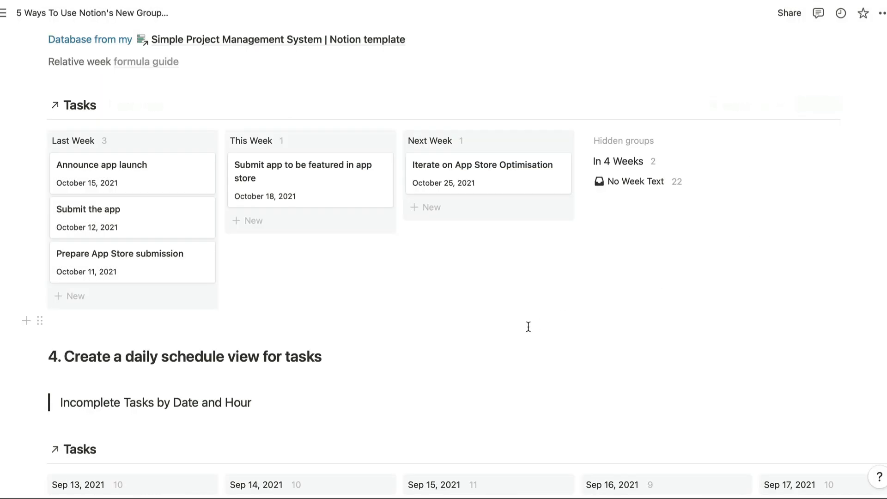
# Mark Task 3 complete and collapse the empty 12pm – 1pm group
pyautogui.scroll(-10, 528, 327)
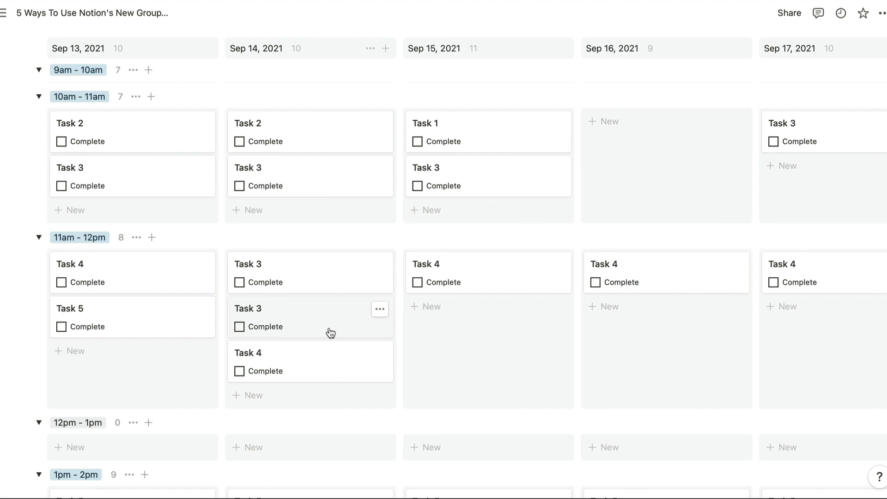
pyautogui.click(239, 282)
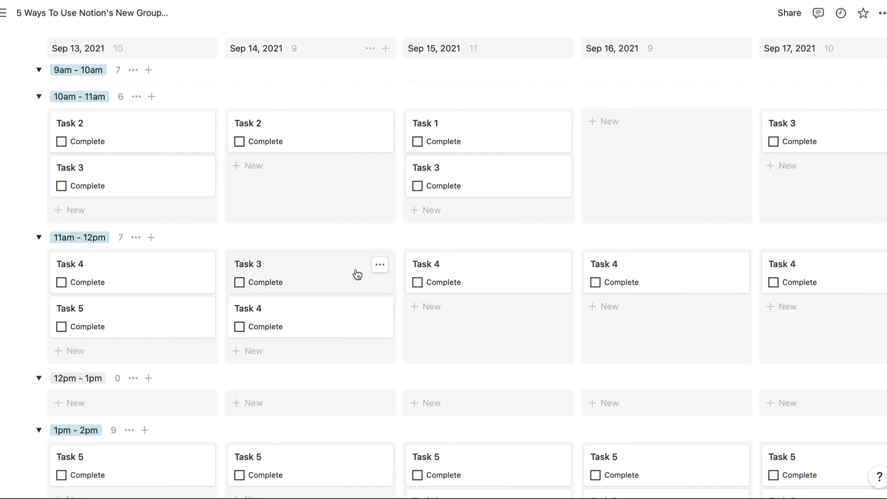
pyautogui.click(39, 380)
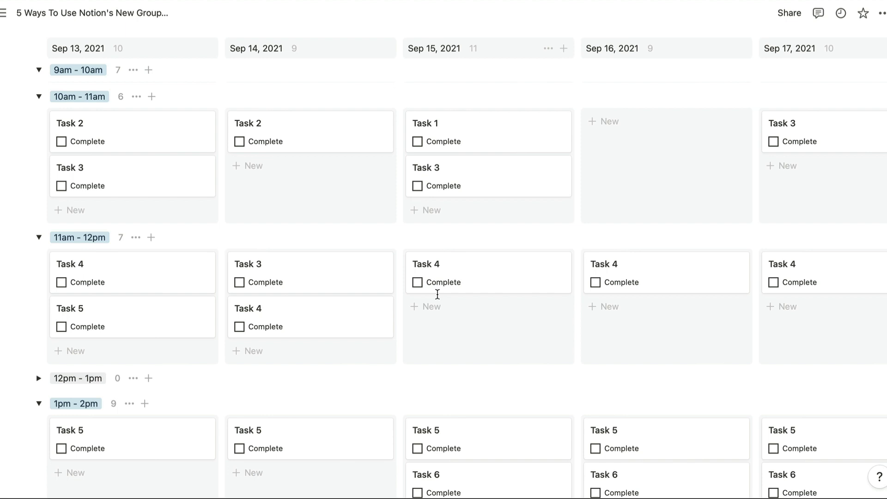
# Set the hourly schedule board's card size to Small in its Properties settings
pyautogui.scroll(5, 438, 294)
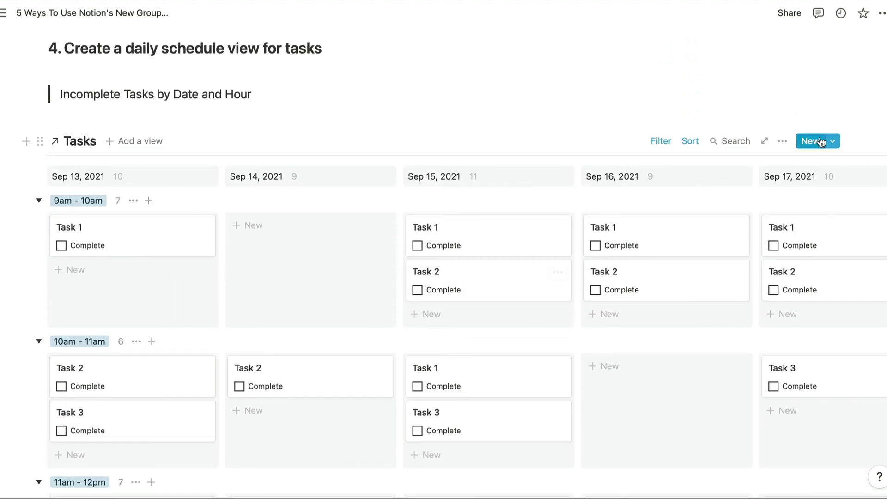
pyautogui.click(782, 141)
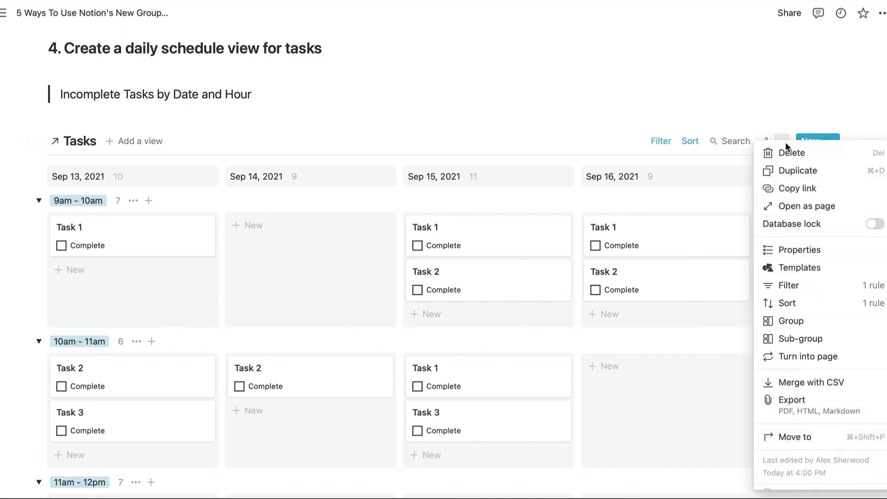
pyautogui.click(799, 249)
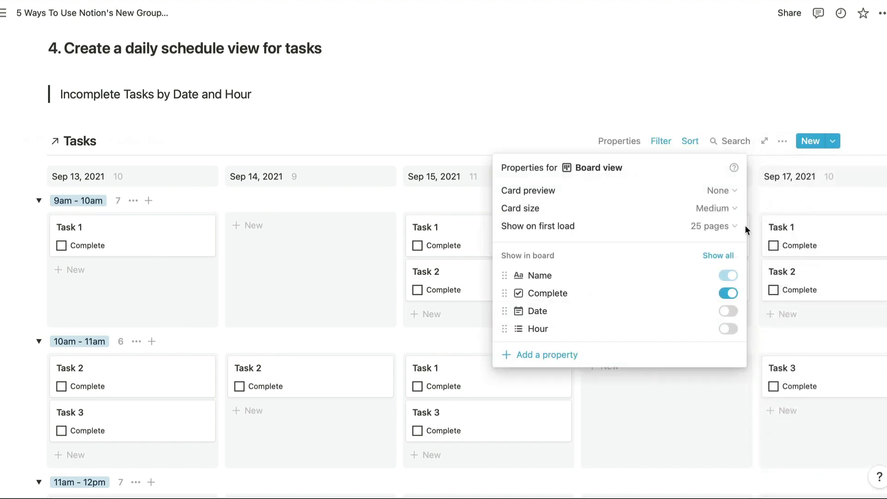
pyautogui.click(732, 218)
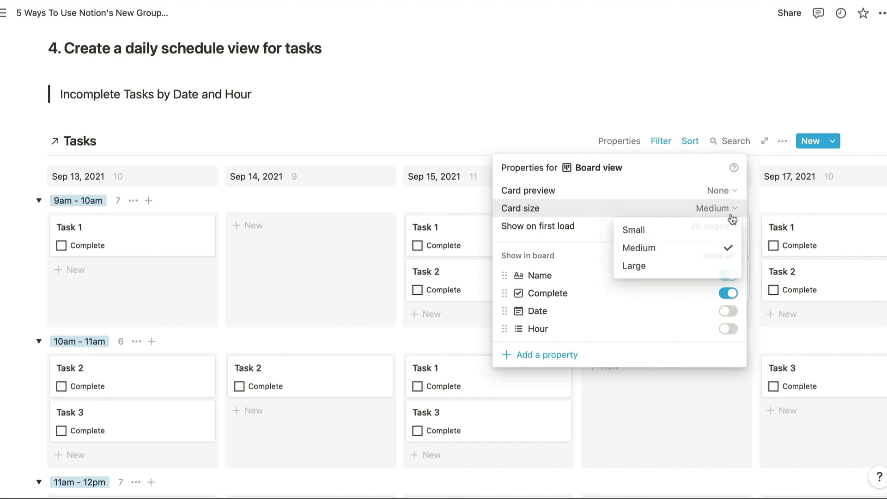
pyautogui.click(699, 235)
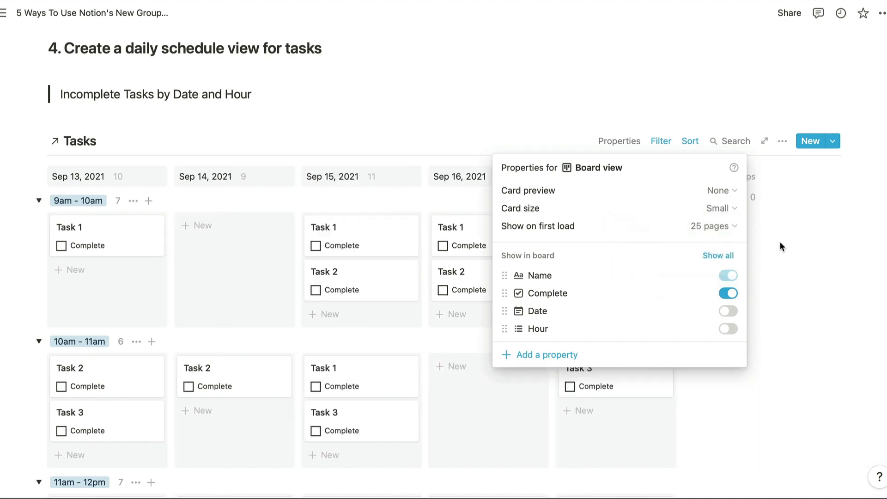
pyautogui.click(821, 242)
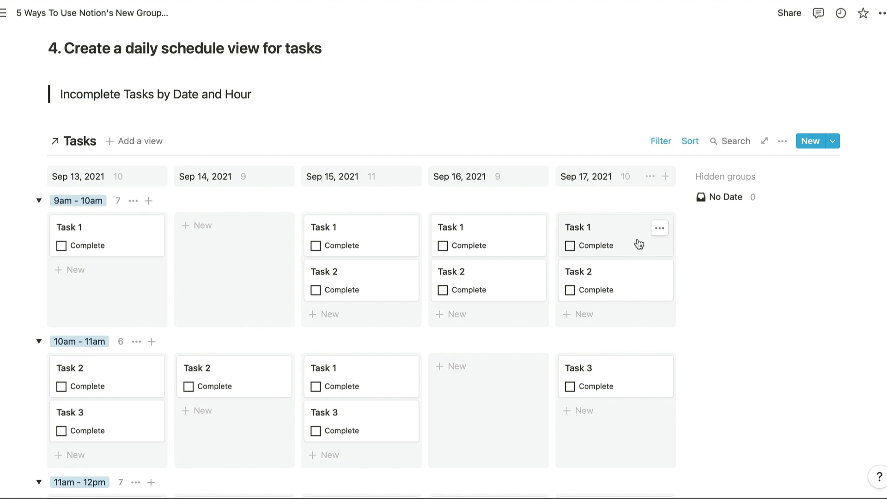
# Scroll down to section 5's Tasks by Status and Team Member board
pyautogui.scroll(-20, 639, 244)
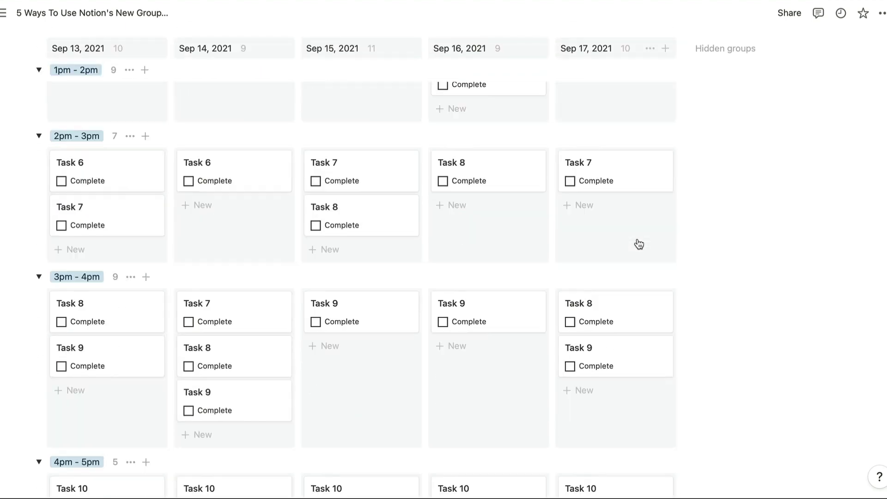
pyautogui.scroll(-10, 639, 244)
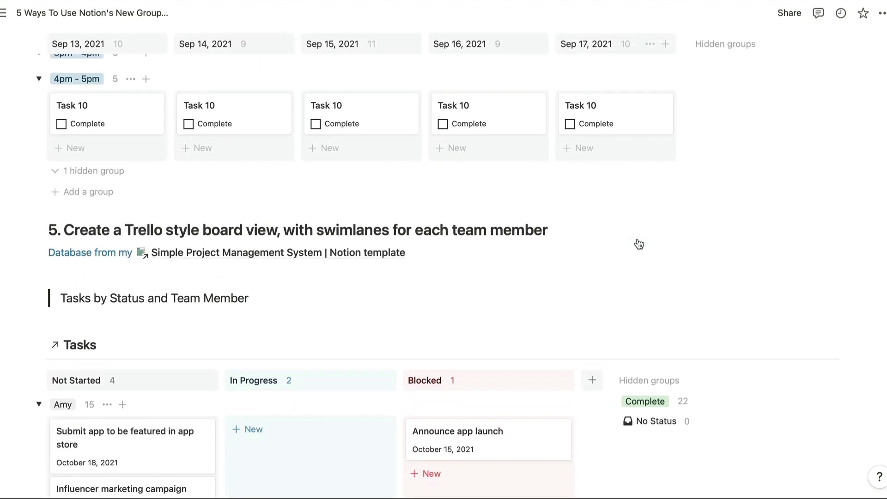
pyautogui.scroll(-3, 640, 244)
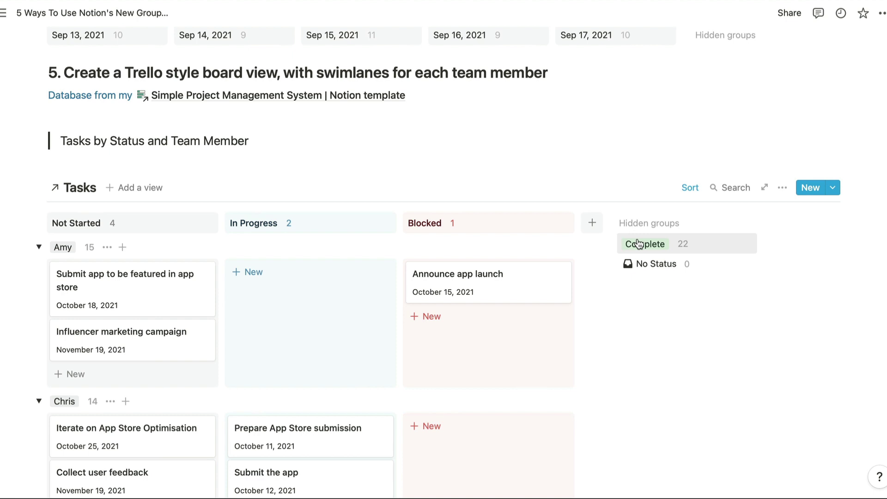
pyautogui.scroll(-5, 637, 243)
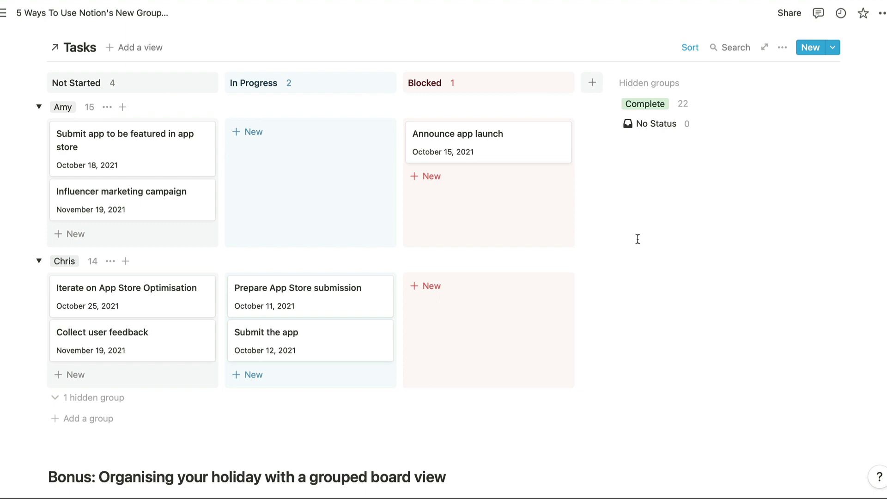
# Scroll through the Bonus Trip board's Morning, Afternoon, Dinner and Evening rows
pyautogui.scroll(-10, 638, 239)
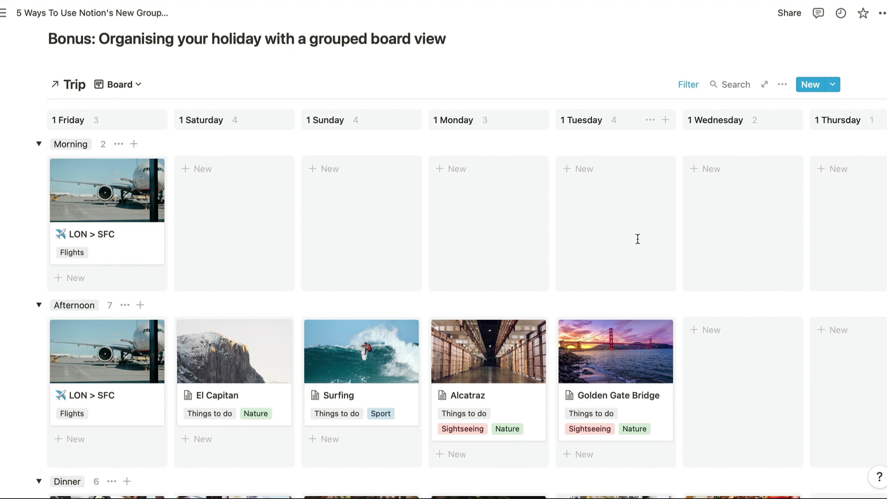
pyautogui.scroll(-2, 638, 239)
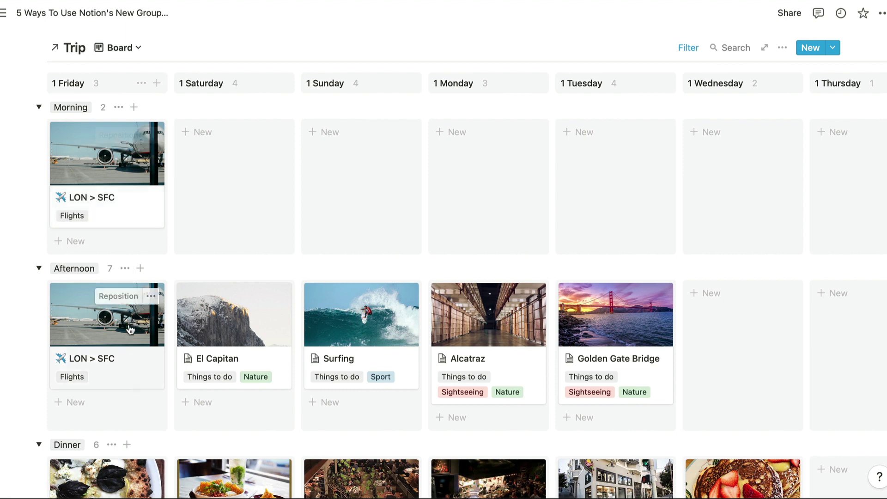
pyautogui.scroll(-3, 131, 332)
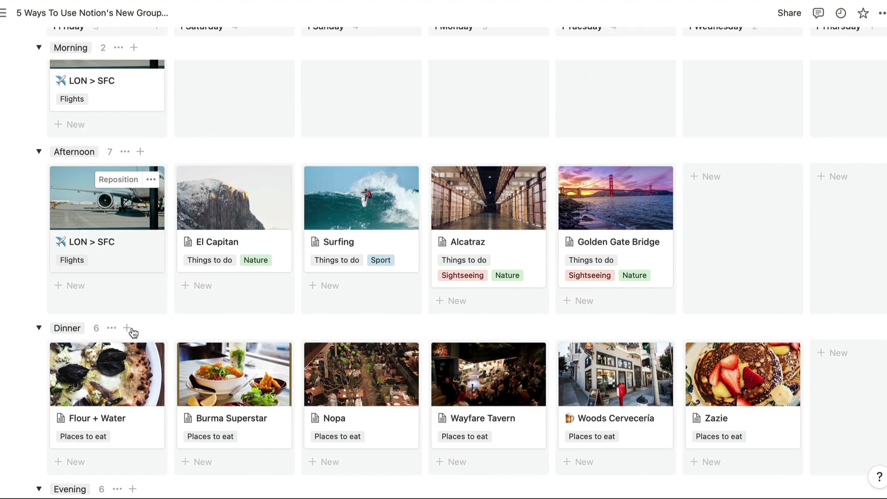
pyautogui.scroll(3, 133, 333)
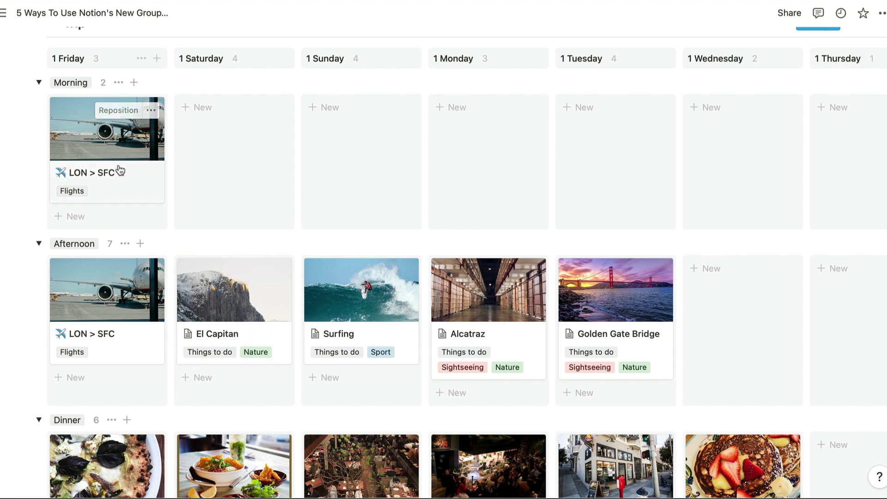
pyautogui.scroll(-3, 242, 181)
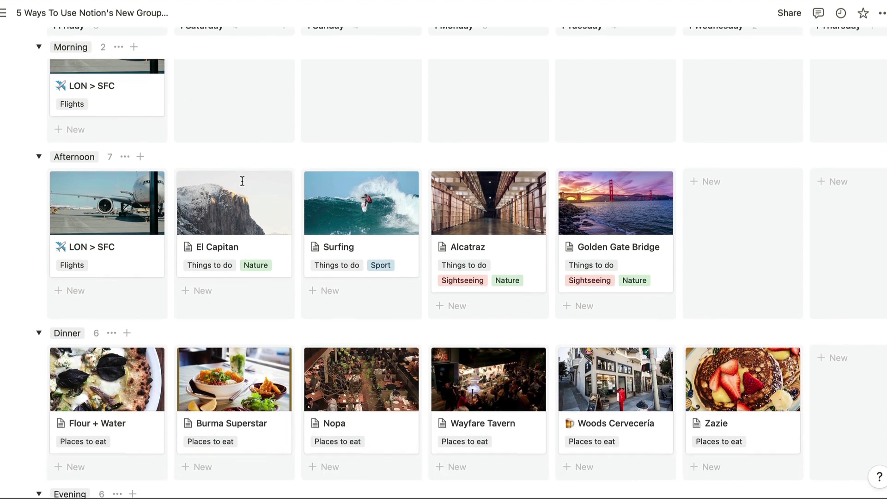
pyautogui.scroll(2, 241, 180)
pyautogui.scroll(2, 241, 181)
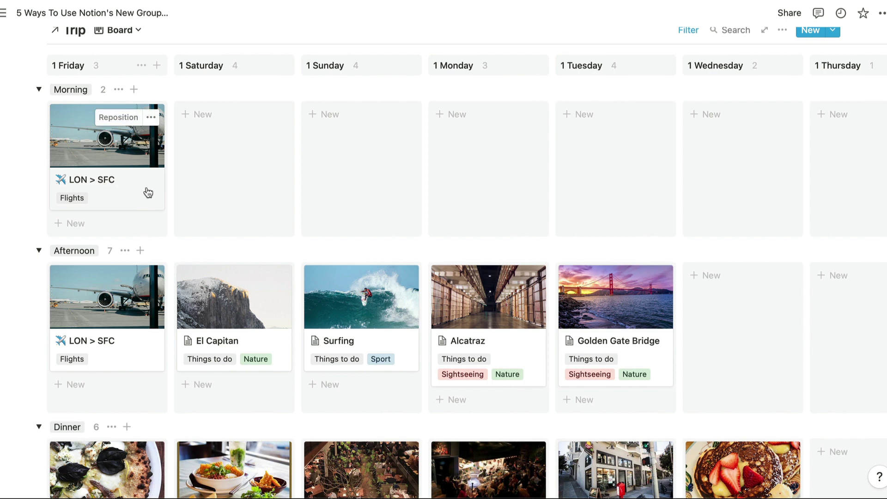
pyautogui.scroll(-4, 103, 157)
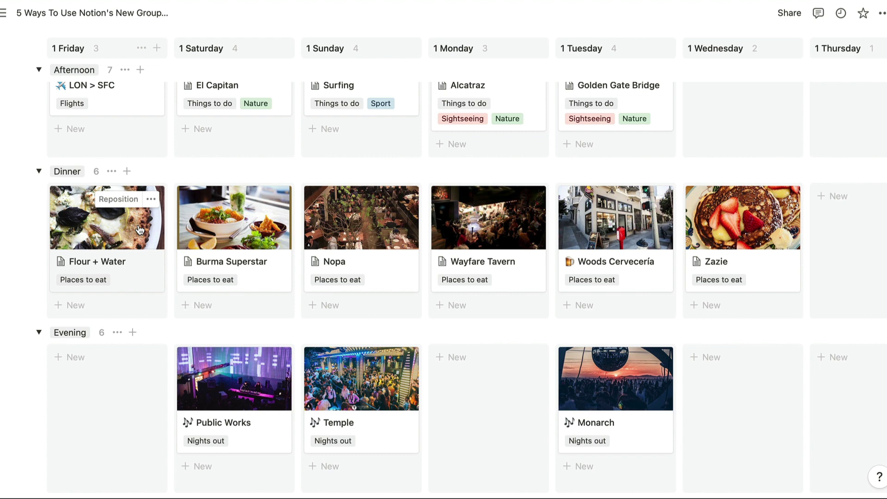
pyautogui.scroll(-6, 140, 230)
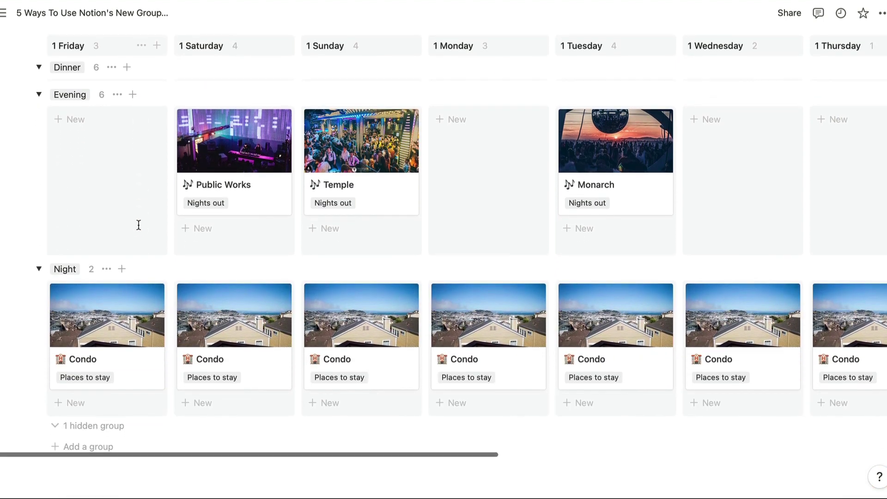